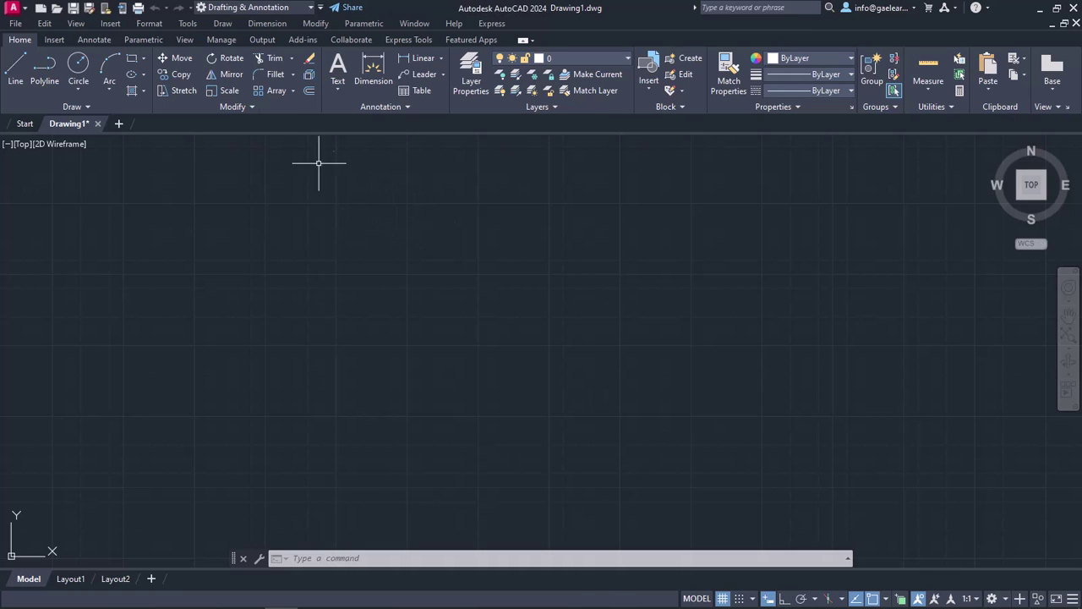
Step: Browse the drawing commands and type 'rectangle' at the command line, then cancel it
{"action": "left_click", "coordinate": [223, 23]}
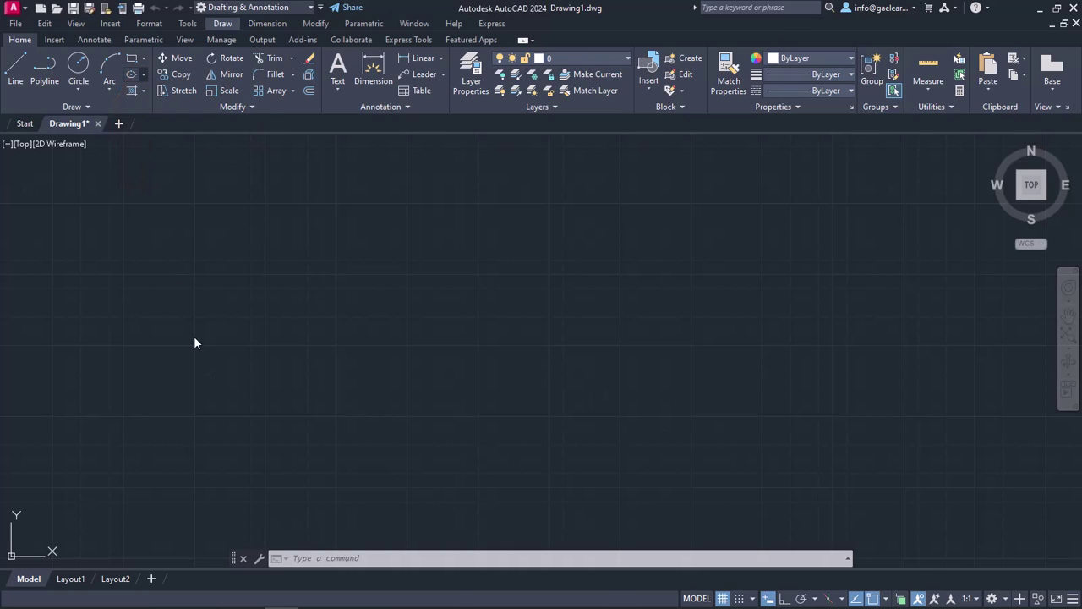
{"action": "left_click", "coordinate": [329, 558]}
{"action": "type", "text": "rect"}
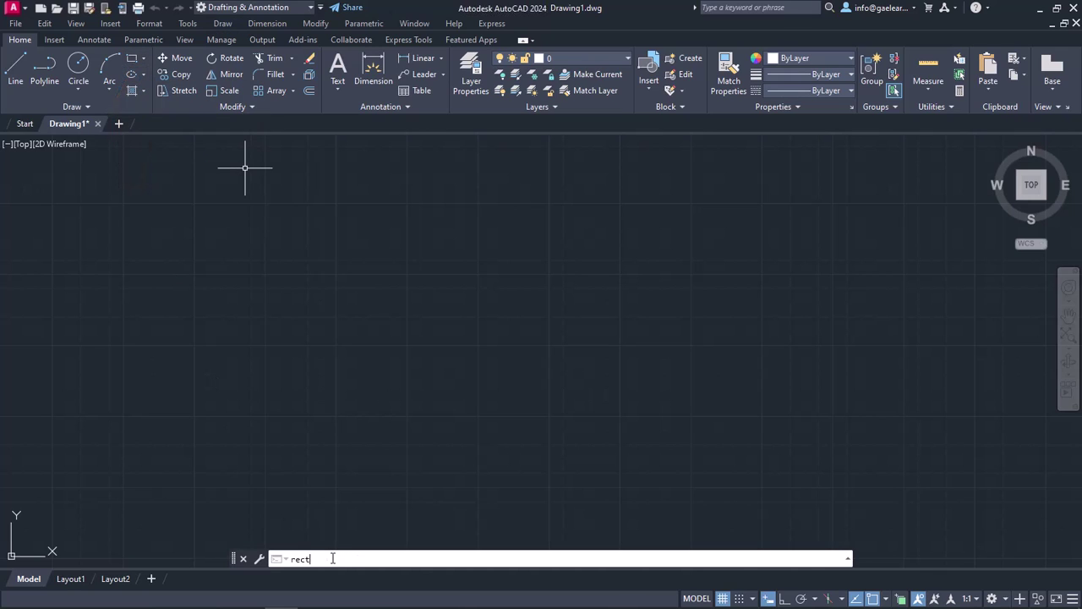
{"action": "type", "text": "angle"}
{"action": "key", "text": "Escape"}
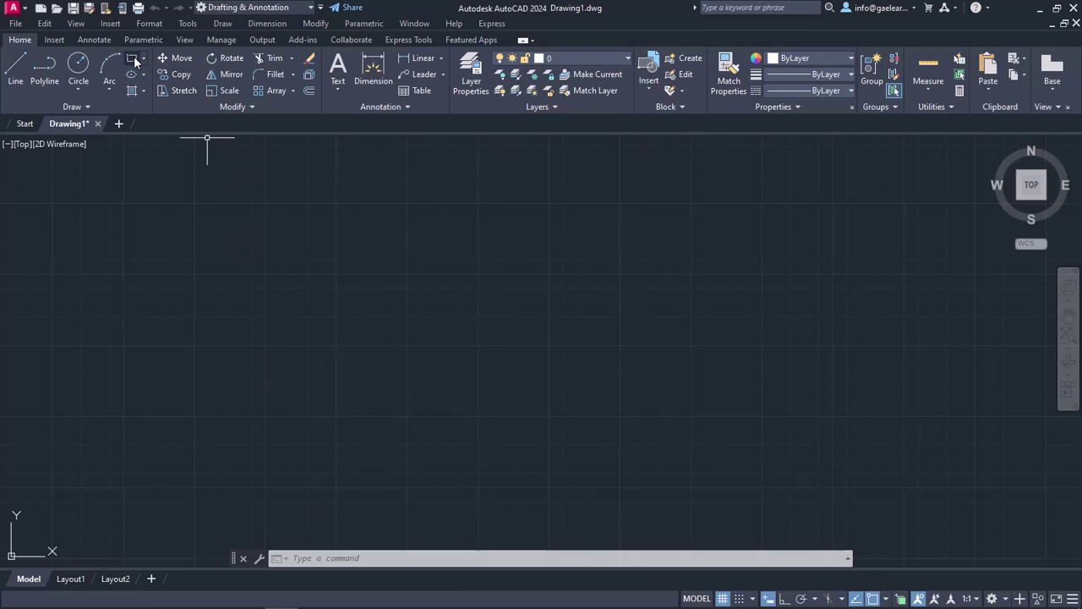
Step: Draw a freely sized rectangle in the upper left by picking two corners
{"action": "left_click", "coordinate": [133, 58]}
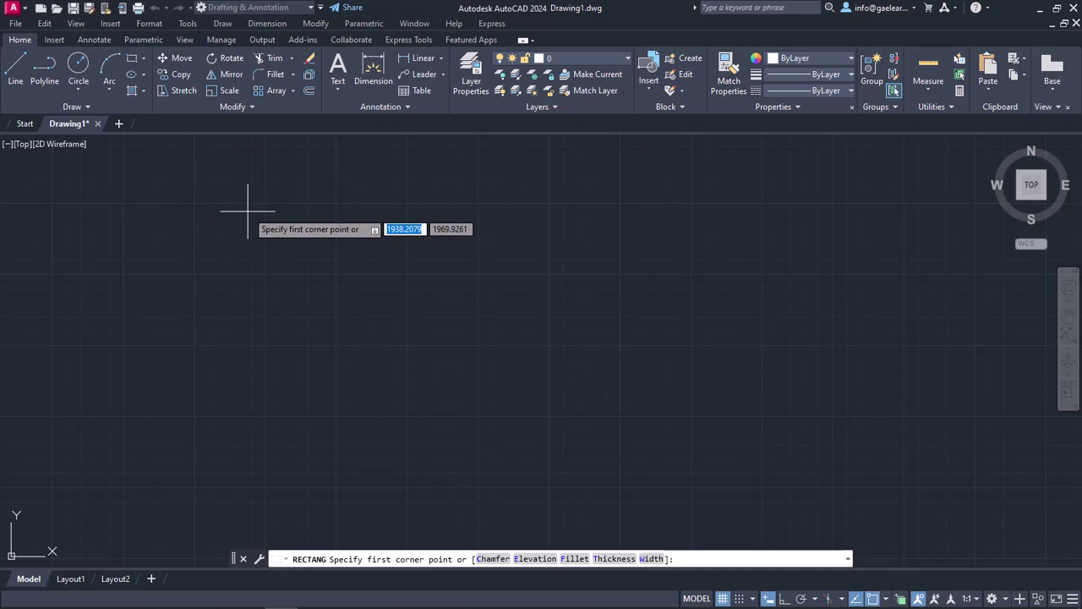
{"action": "left_click", "coordinate": [248, 211]}
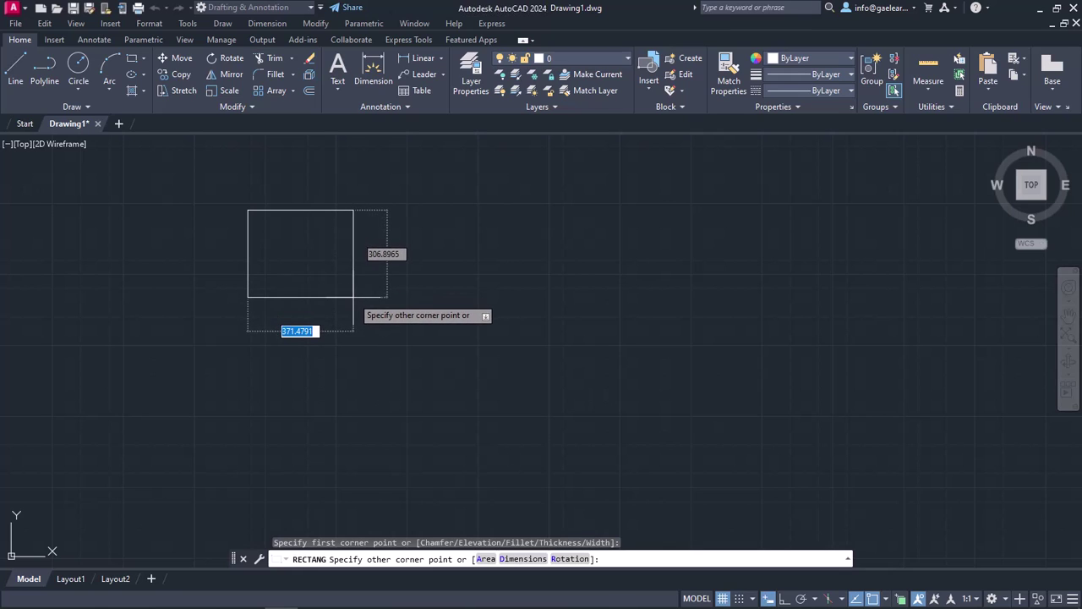
{"action": "left_click", "coordinate": [343, 278]}
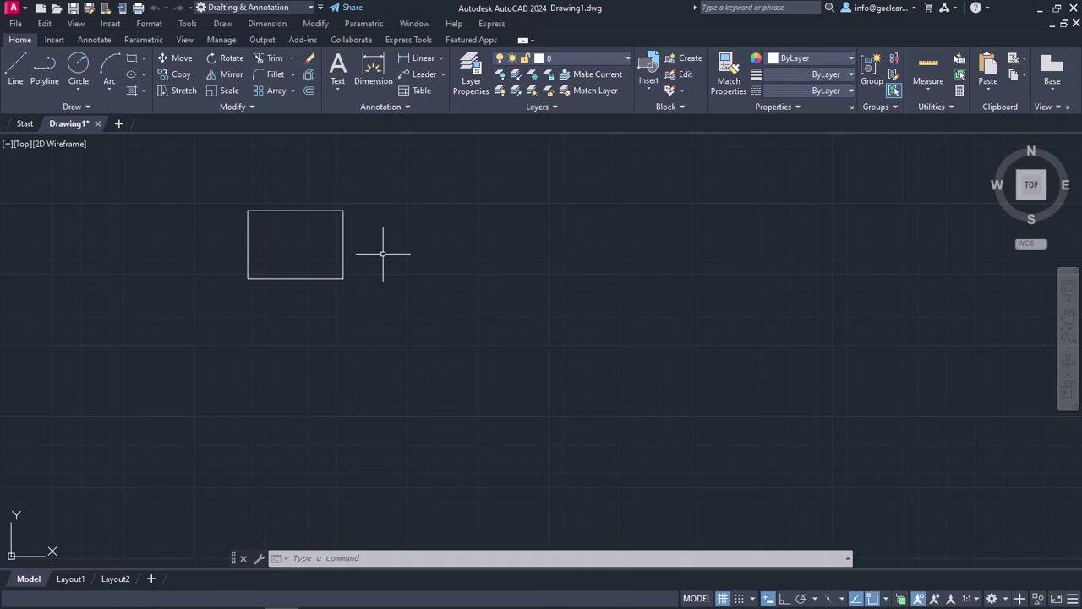
Step: Draw a 100 × 80 rectangle right of the first using dynamic input
{"action": "left_click", "coordinate": [132, 59]}
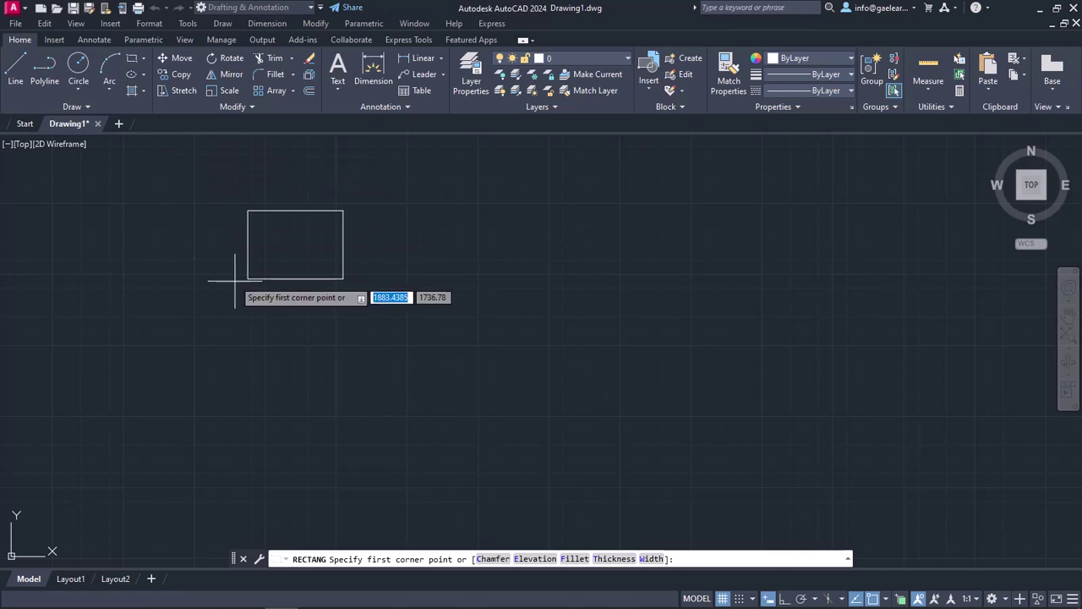
{"action": "left_click", "coordinate": [446, 205]}
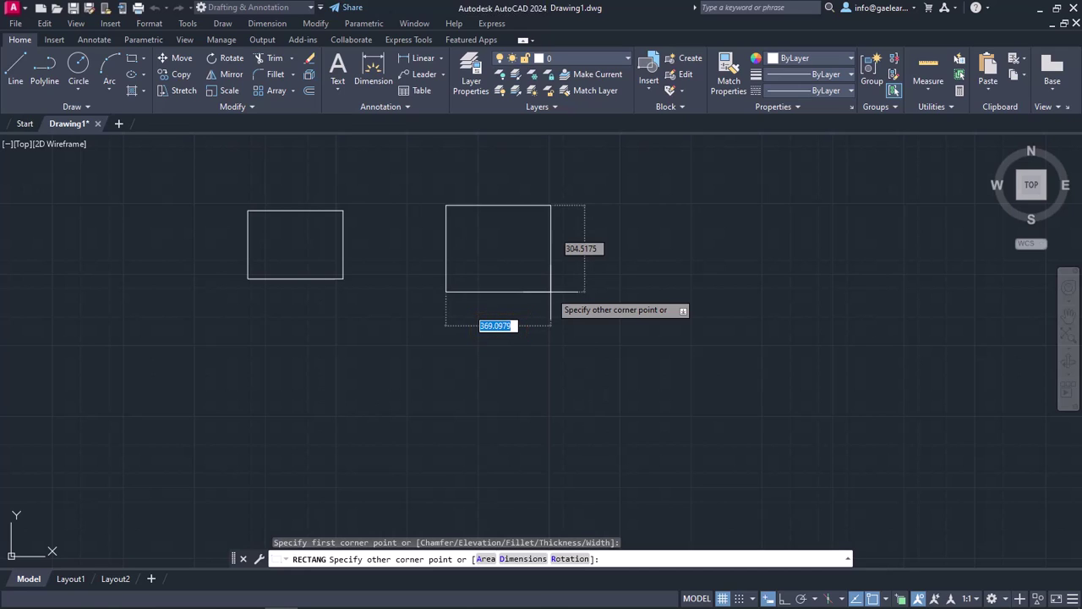
{"action": "type", "text": "100"}
{"action": "key", "text": "Tab"}
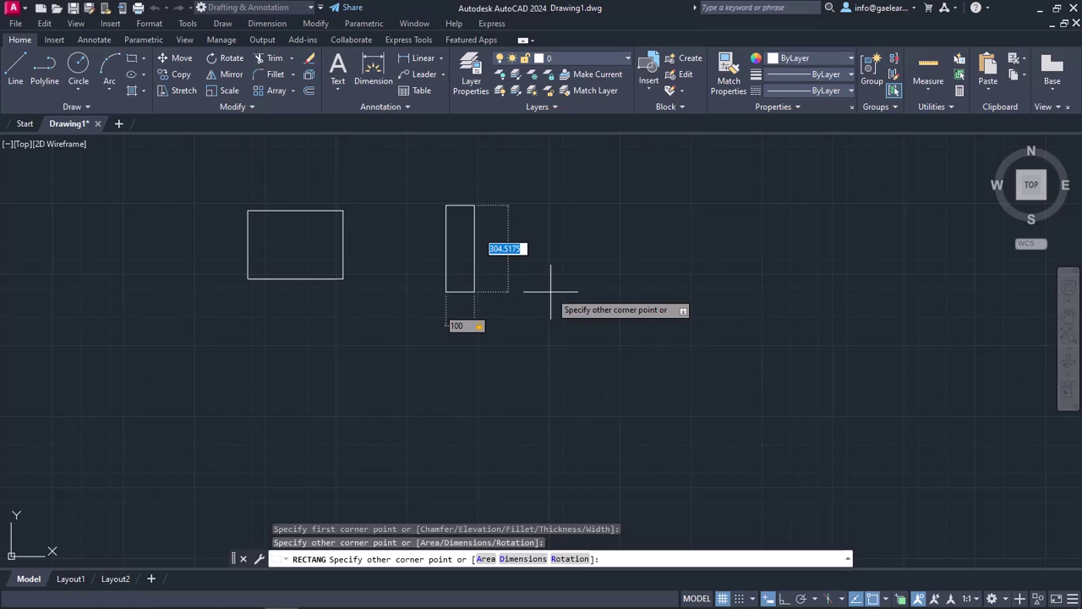
{"action": "type", "text": "80"}
{"action": "key", "text": "Return"}
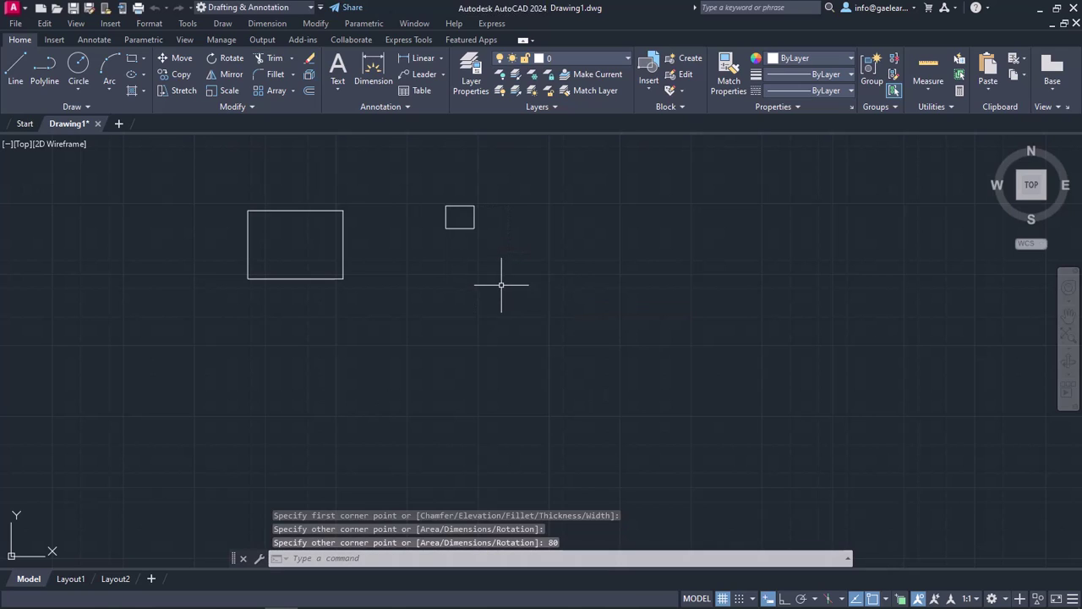
Step: Zoom in on both rectangles and select the new one to check its size
{"action": "scroll", "coordinate": [449, 271], "scroll_direction": "up", "scroll_amount": 2}
{"action": "mouse_move", "coordinate": [428, 248]}
{"action": "middle_mouse_down"}
{"action": "mouse_move", "coordinate": [476, 380]}
{"action": "mouse_move", "coordinate": [536, 367]}
{"action": "mouse_move", "coordinate": [641, 377]}
{"action": "middle_mouse_up"}
{"action": "scroll", "coordinate": [516, 360], "scroll_direction": "up", "scroll_amount": 2}
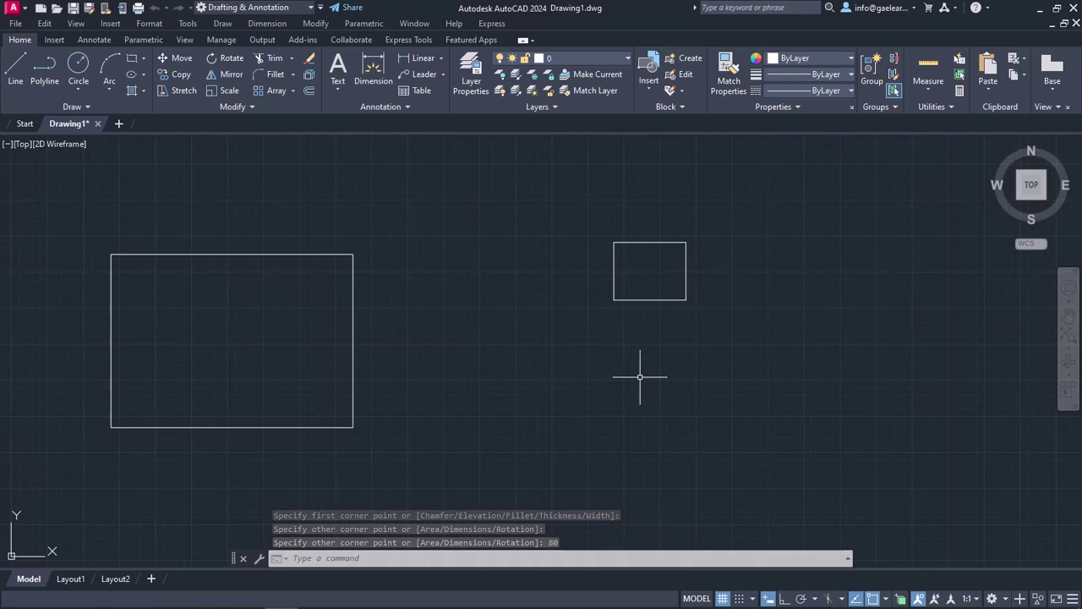
{"action": "left_click", "coordinate": [687, 296]}
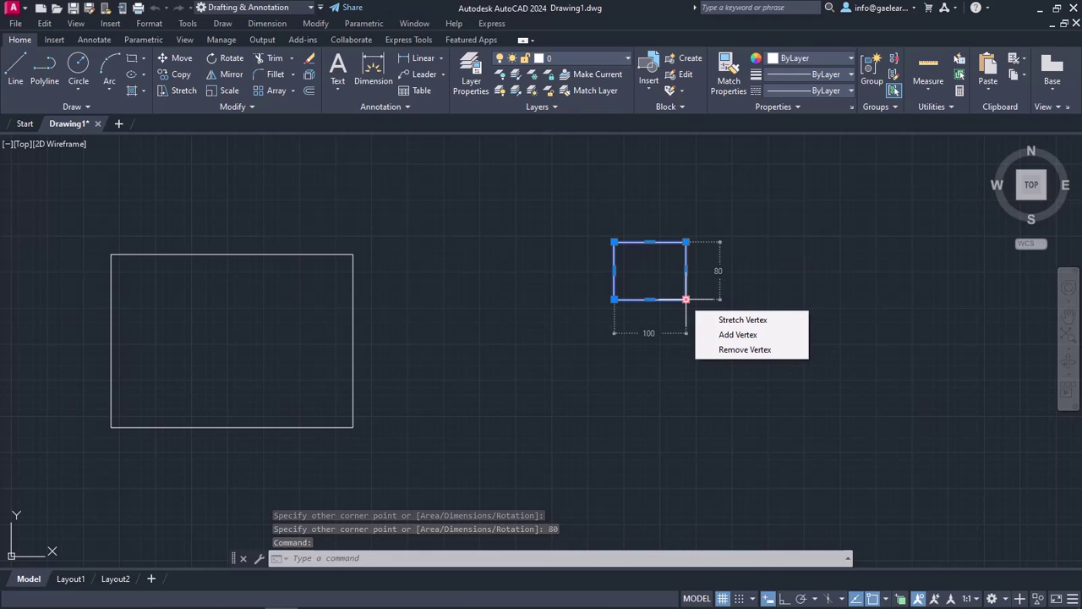
{"action": "key", "text": "Escape"}
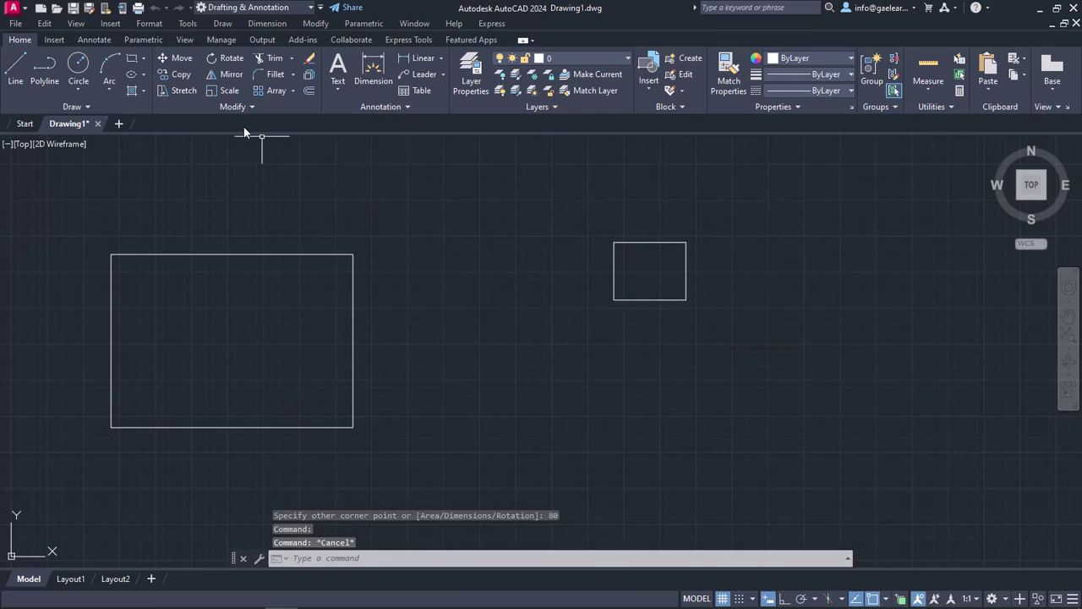
Step: Draw a rectangle below the second using the Dimensions option, length 100 and width 80
{"action": "left_click", "coordinate": [132, 59]}
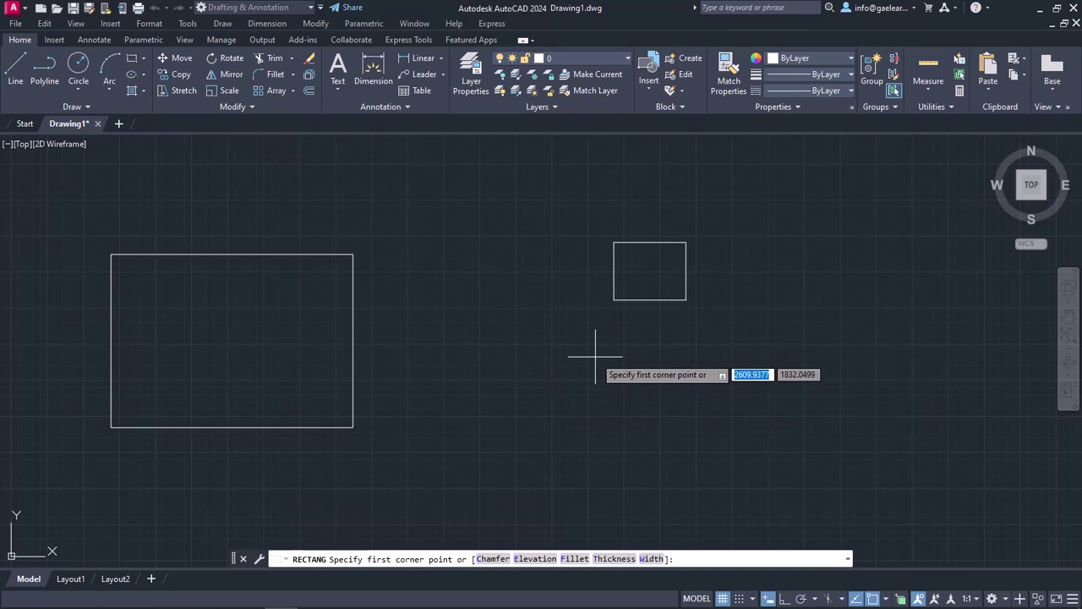
{"action": "left_click", "coordinate": [579, 342]}
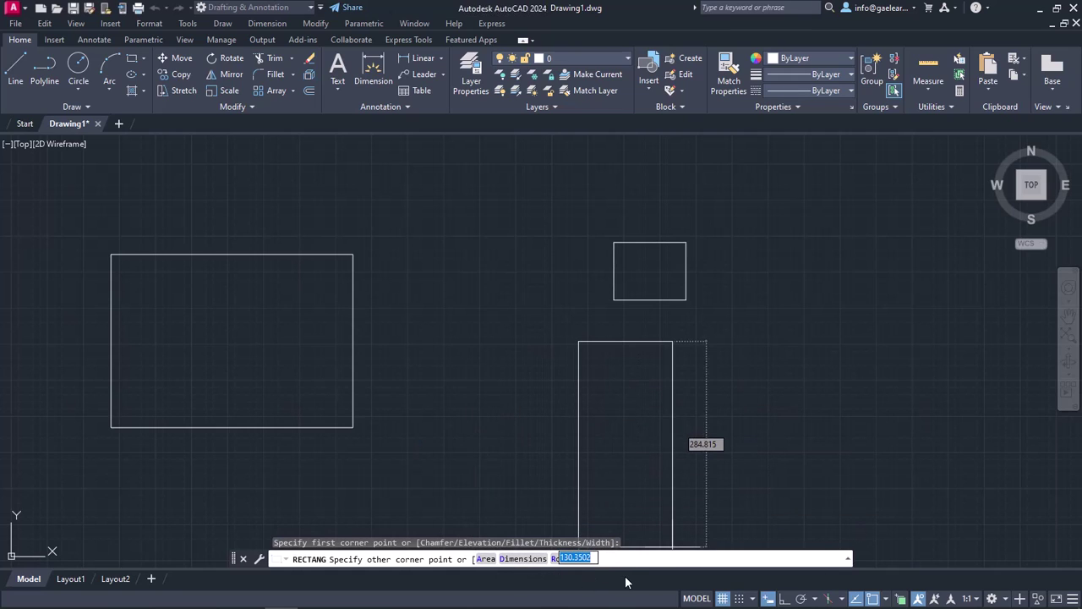
{"action": "left_click", "coordinate": [502, 559]}
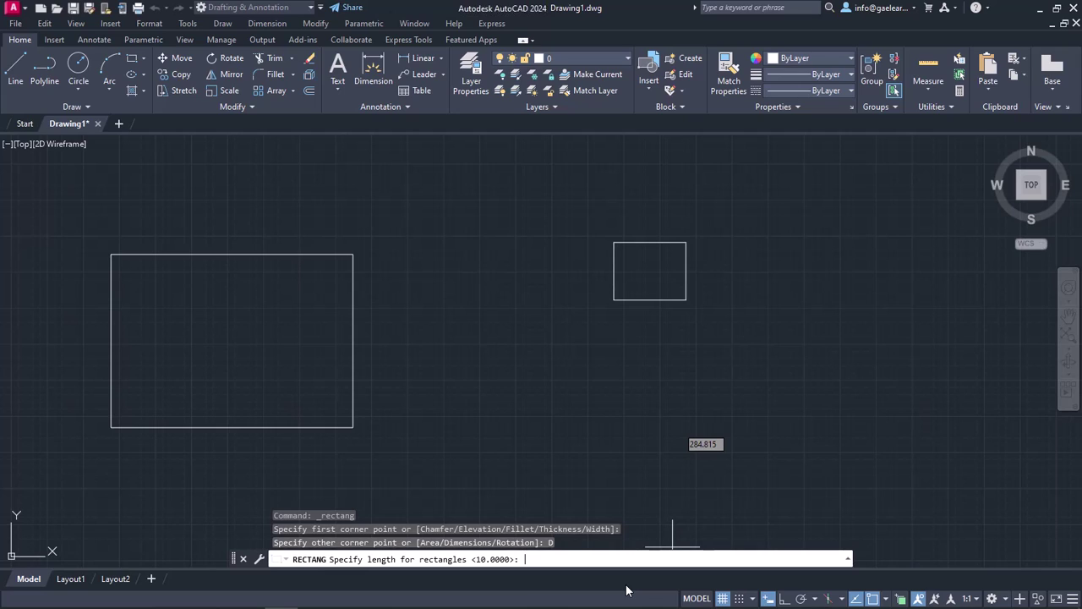
{"action": "type", "text": "100"}
{"action": "key", "text": "Return"}
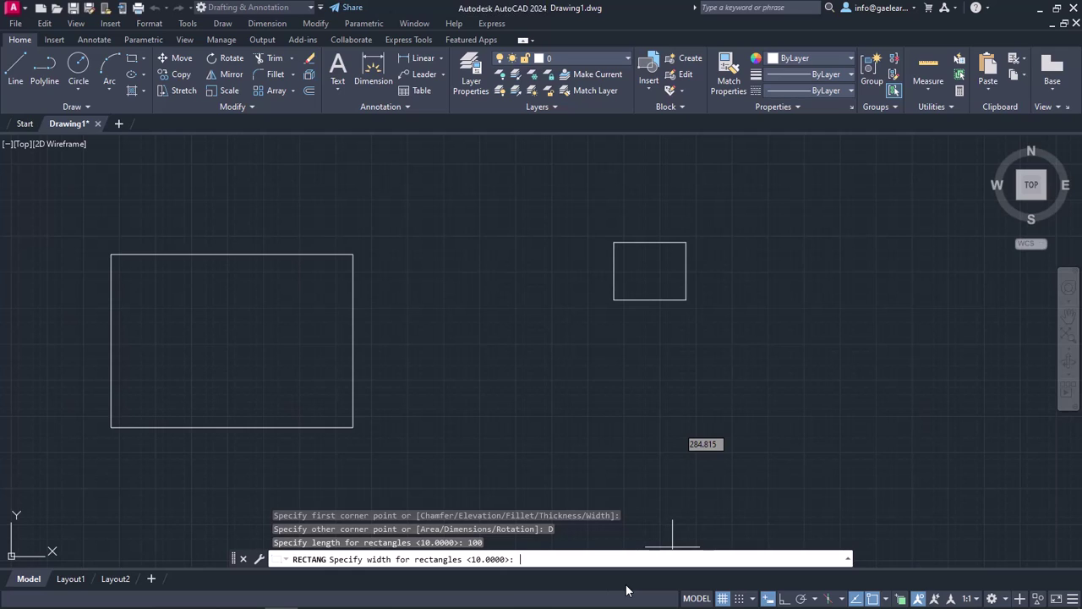
{"action": "type", "text": "80"}
{"action": "key", "text": "Return"}
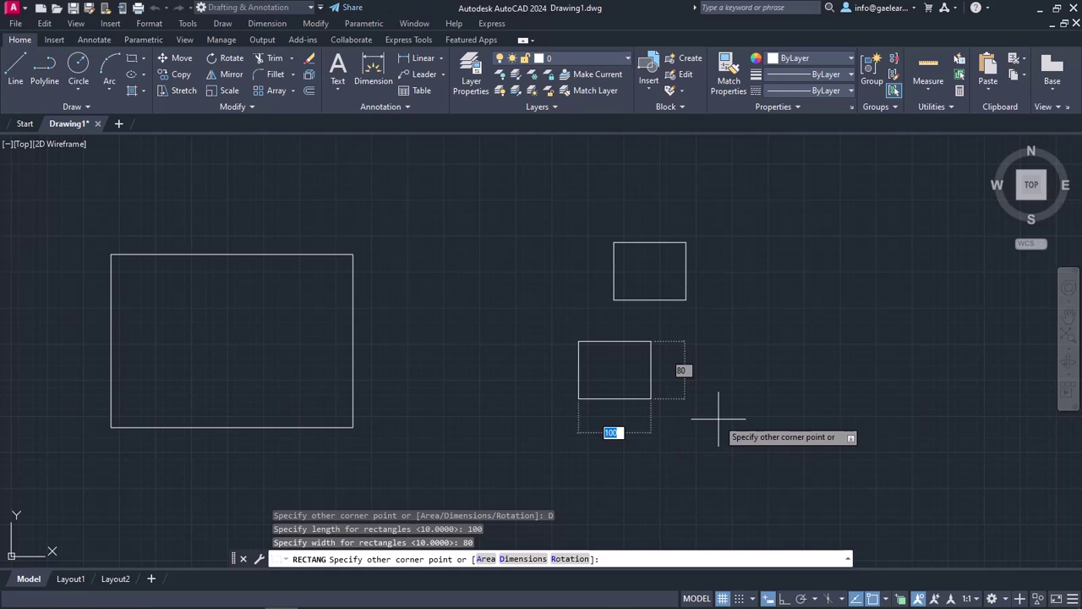
{"action": "left_click", "coordinate": [719, 418]}
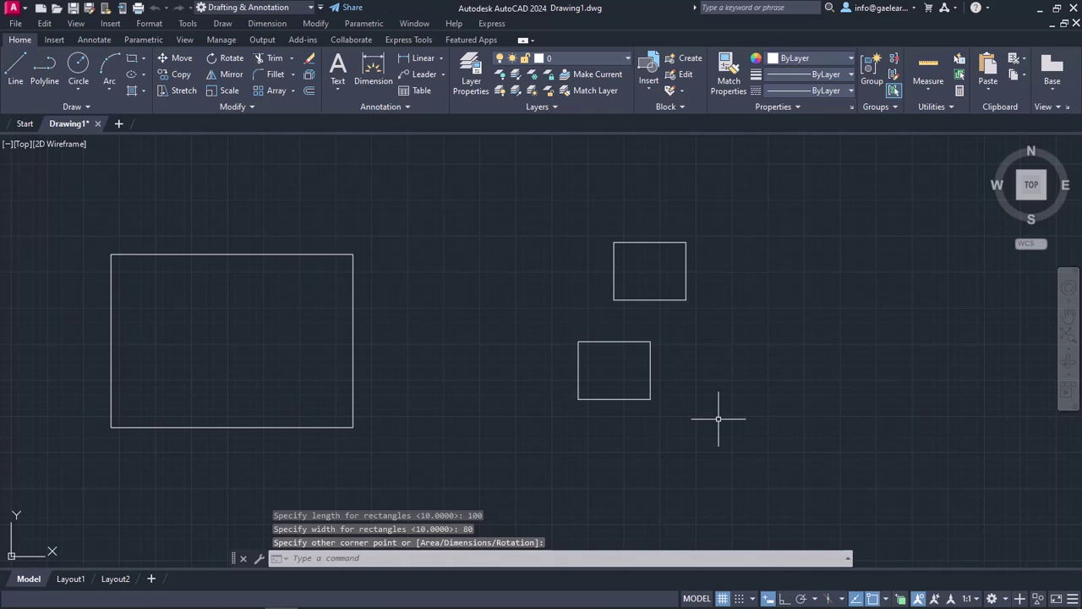
Step: Draw a rectangle at the right from area 9000 and length 100, then select it
{"action": "key", "text": "Return"}
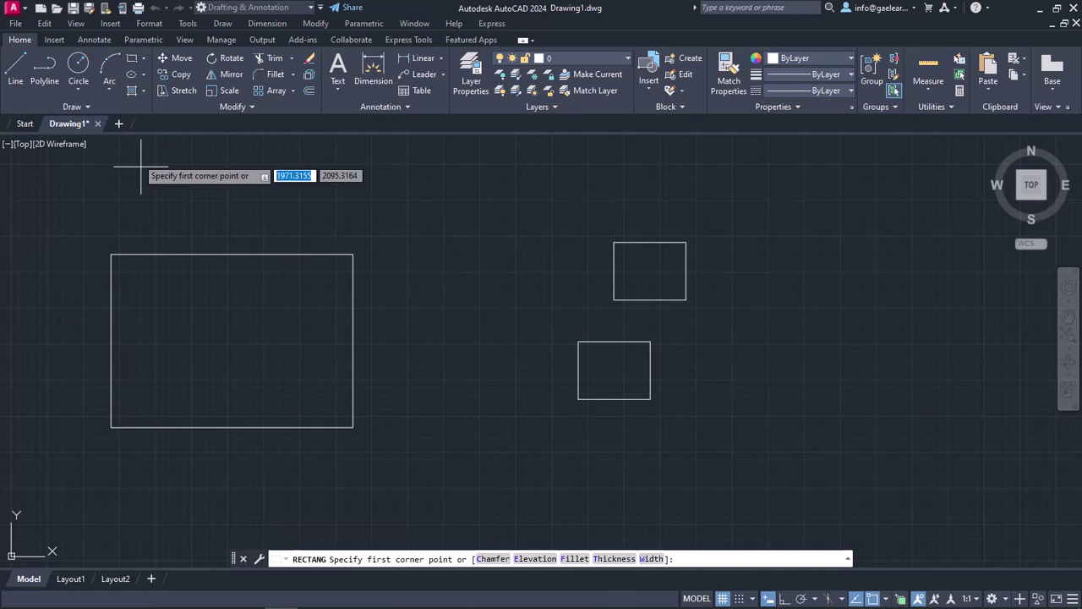
{"action": "left_click", "coordinate": [751, 316]}
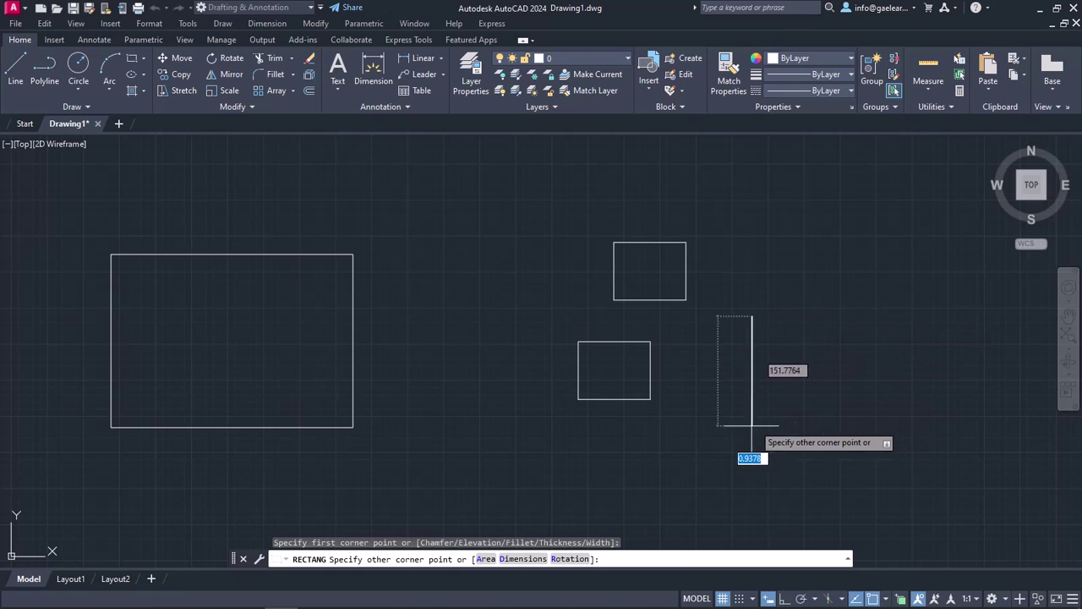
{"action": "left_click", "coordinate": [488, 559]}
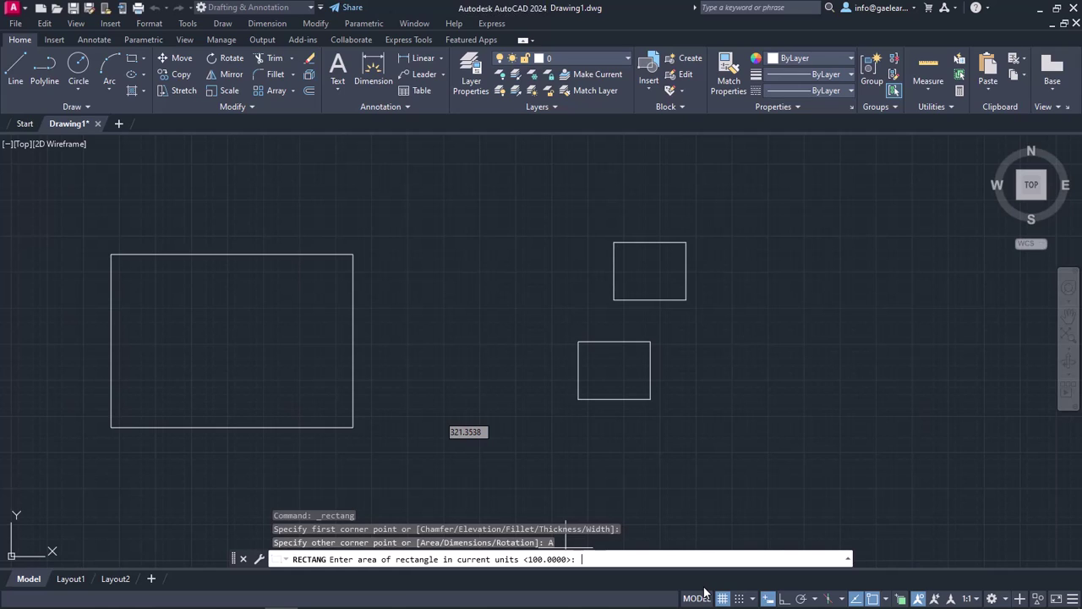
{"action": "type", "text": "9000"}
{"action": "key", "text": "Return"}
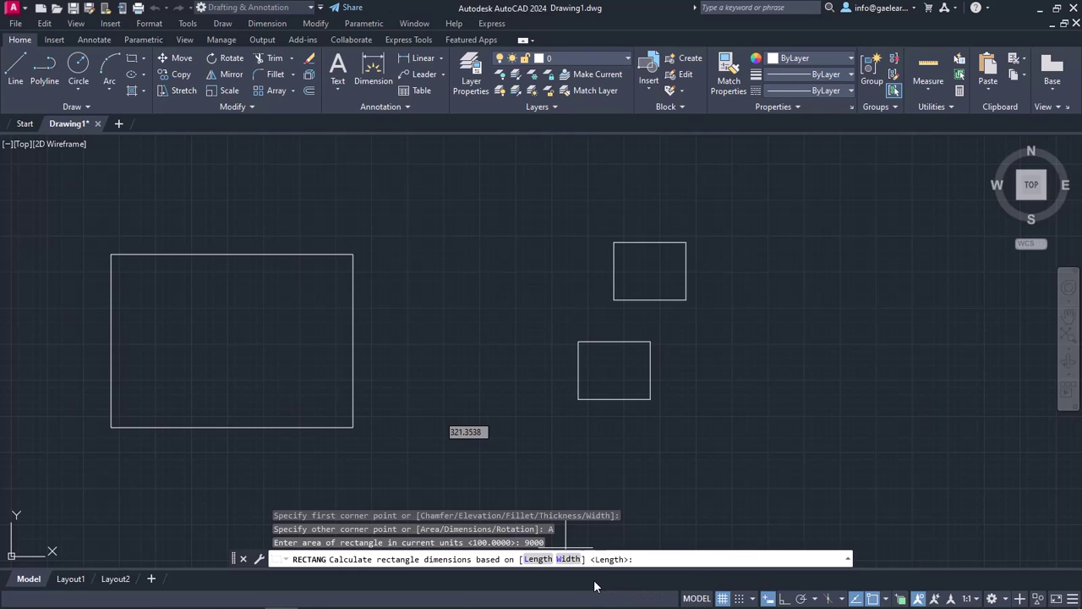
{"action": "left_click", "coordinate": [538, 560]}
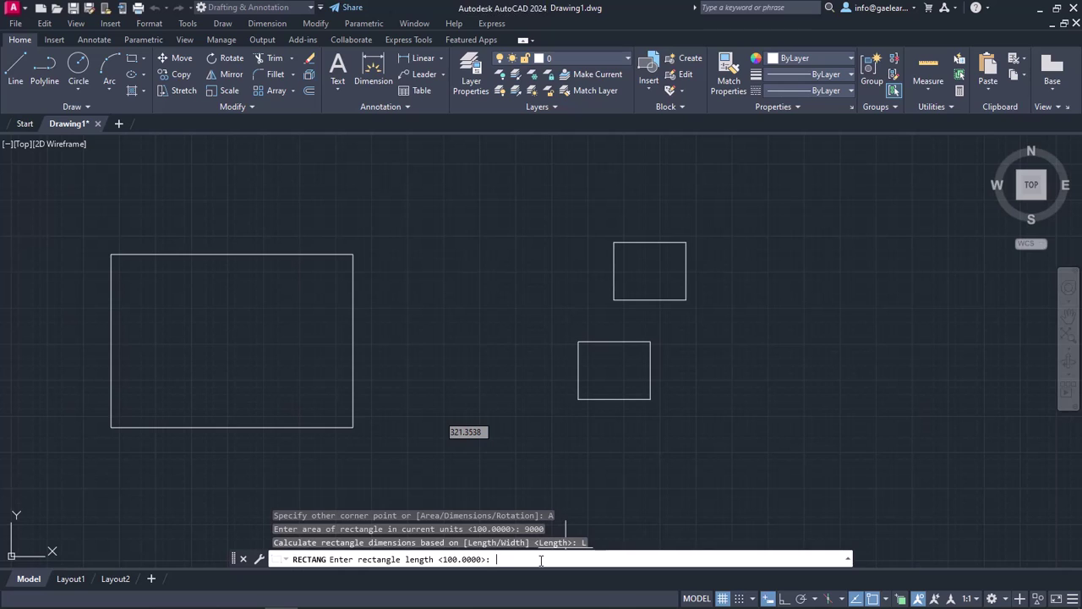
{"action": "type", "text": "100"}
{"action": "key", "text": "Return"}
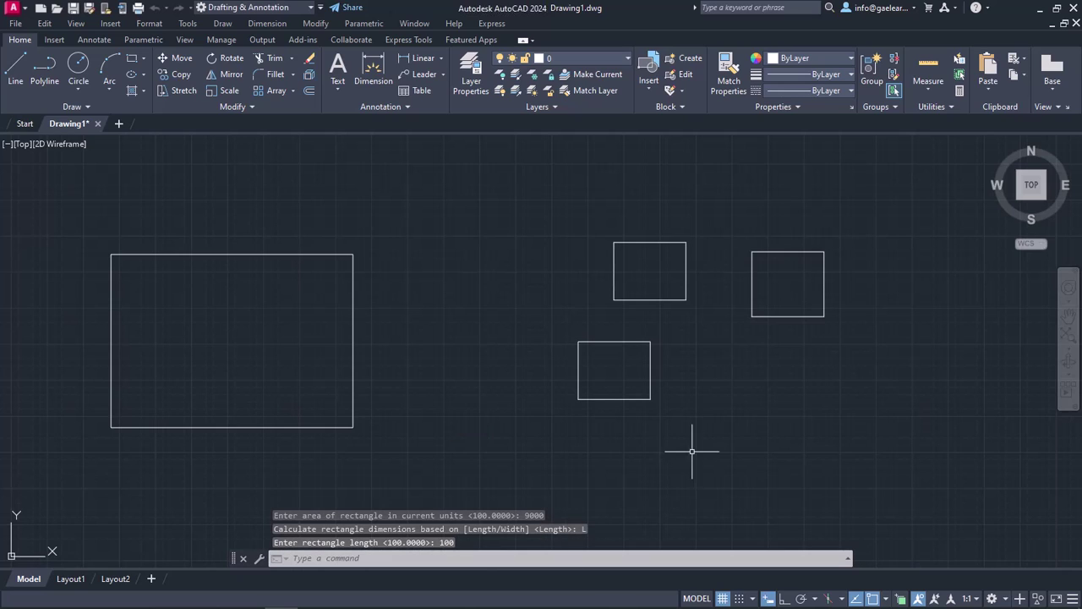
{"action": "left_click", "coordinate": [824, 250]}
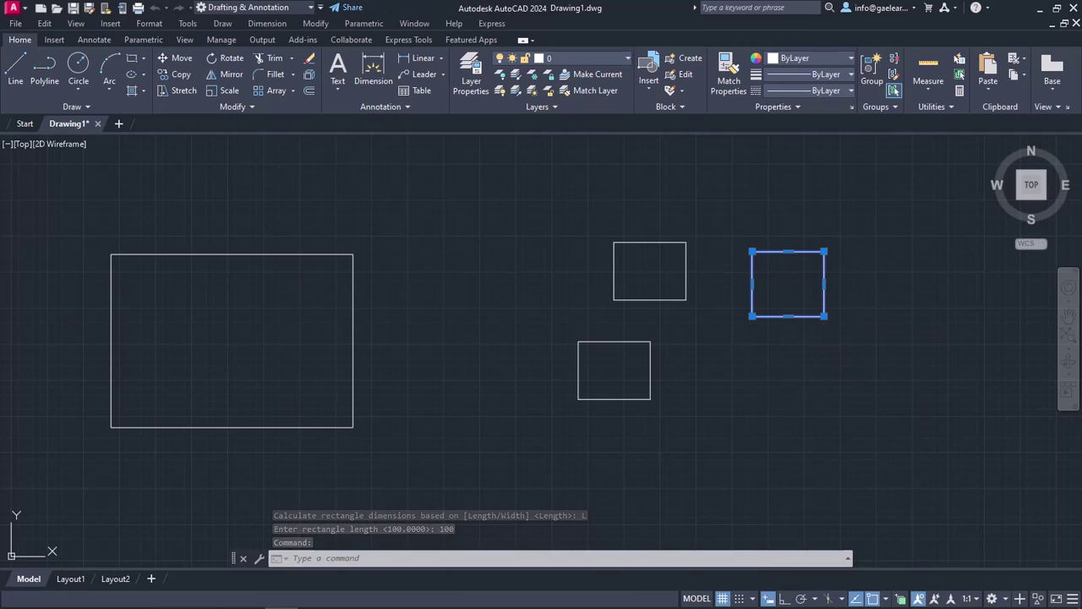
{"action": "key", "text": "Escape"}
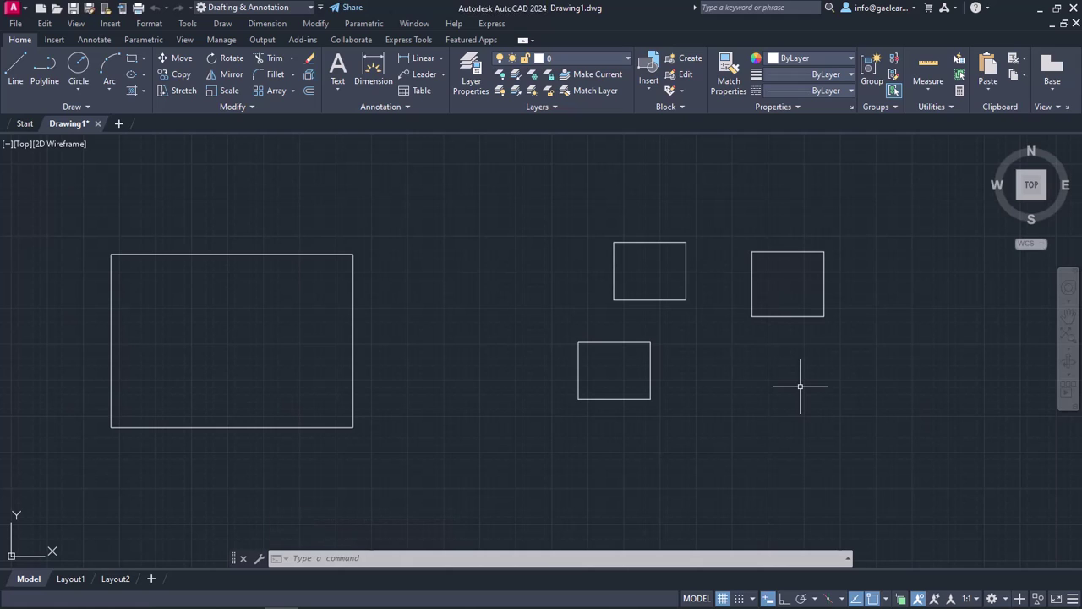
{"action": "left_click", "coordinate": [129, 58]}
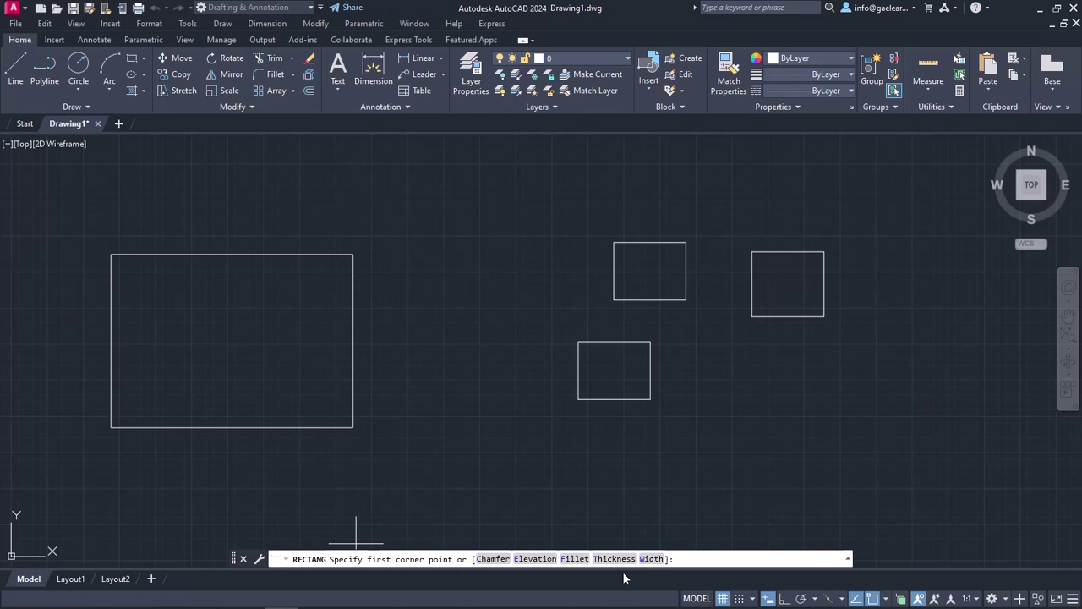
{"action": "key", "text": "Escape"}
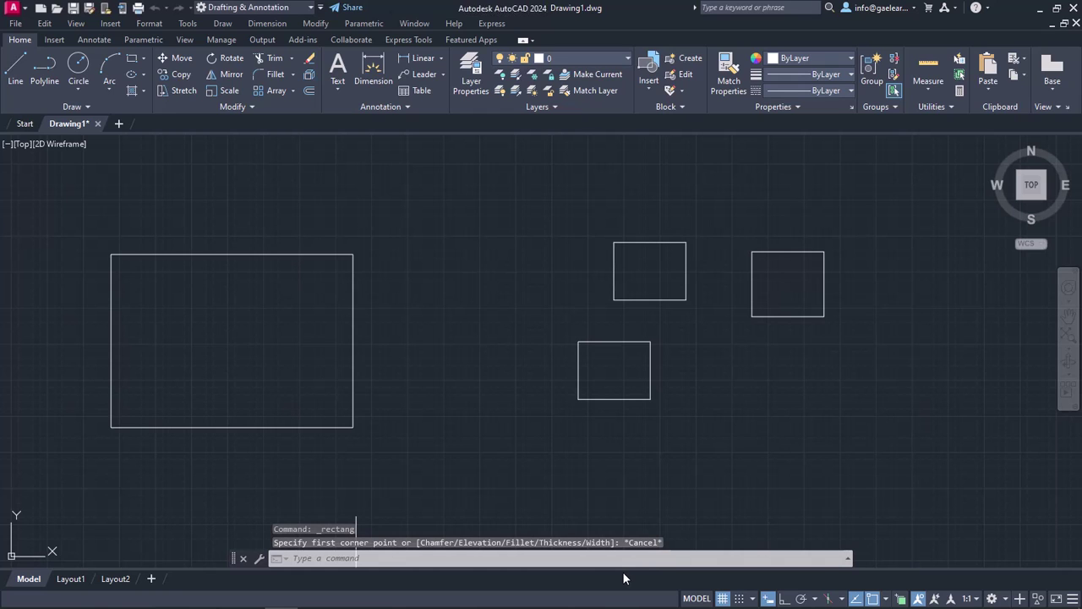